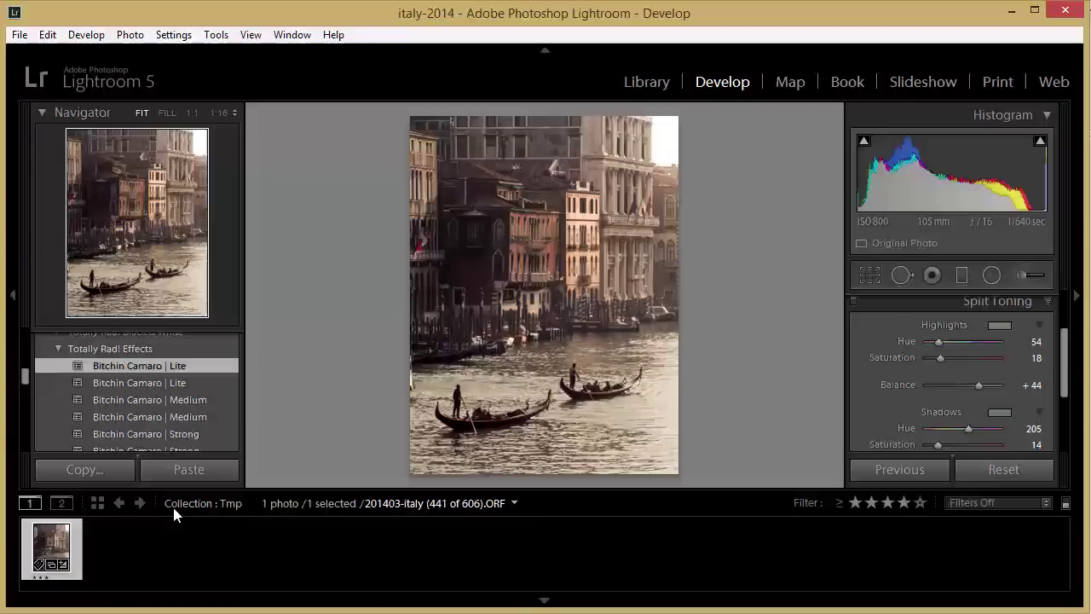
# - Create virtual copy Copy 6 of the gondola photo and compare it with the warm original
pyautogui.rightClick(51, 542)
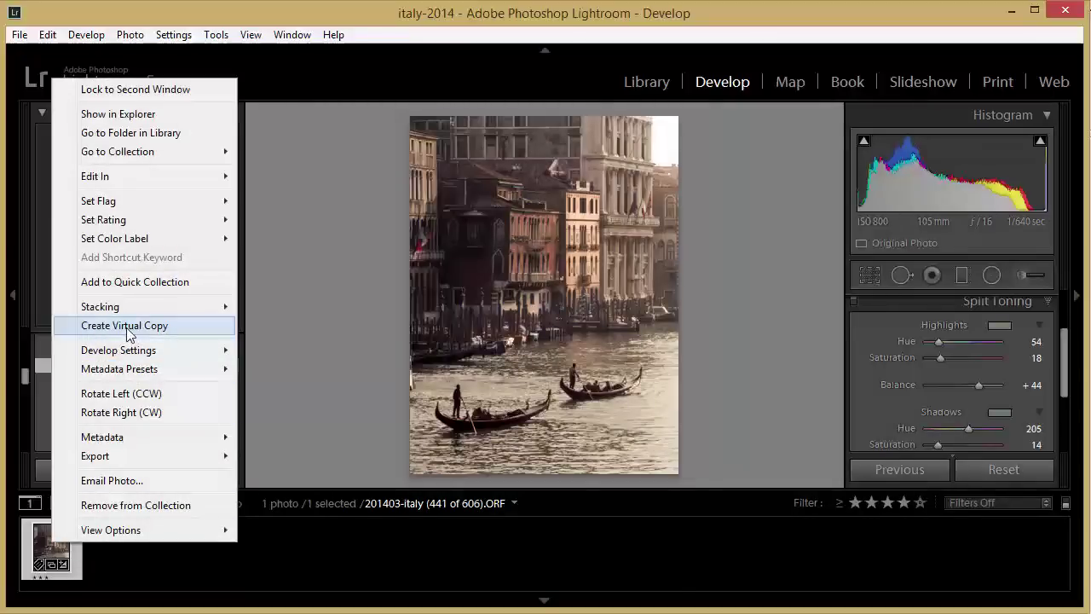
pyautogui.click(126, 328)
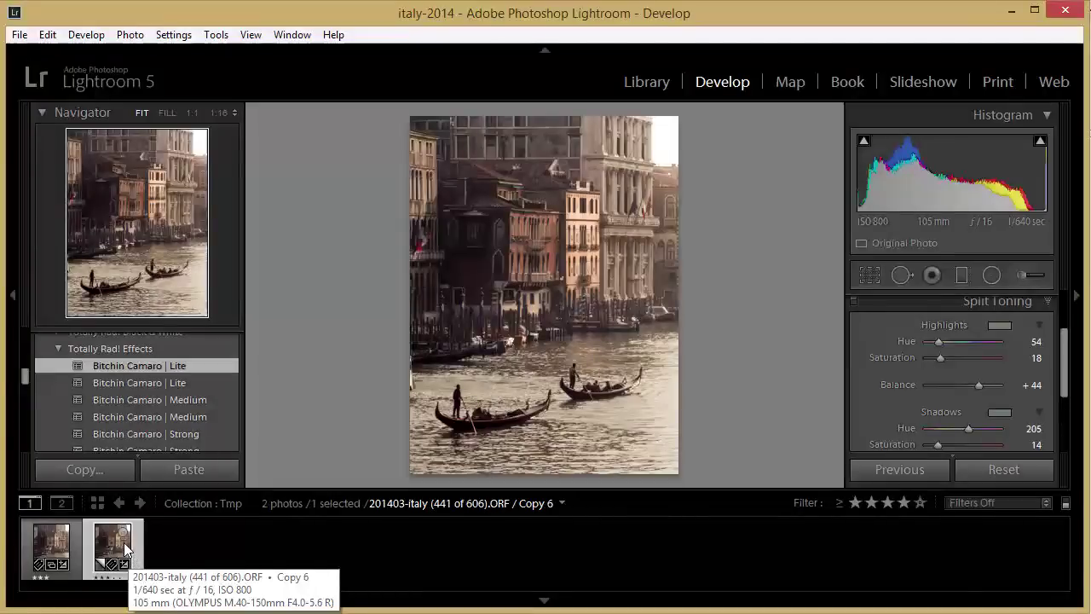
pyautogui.click(71, 530)
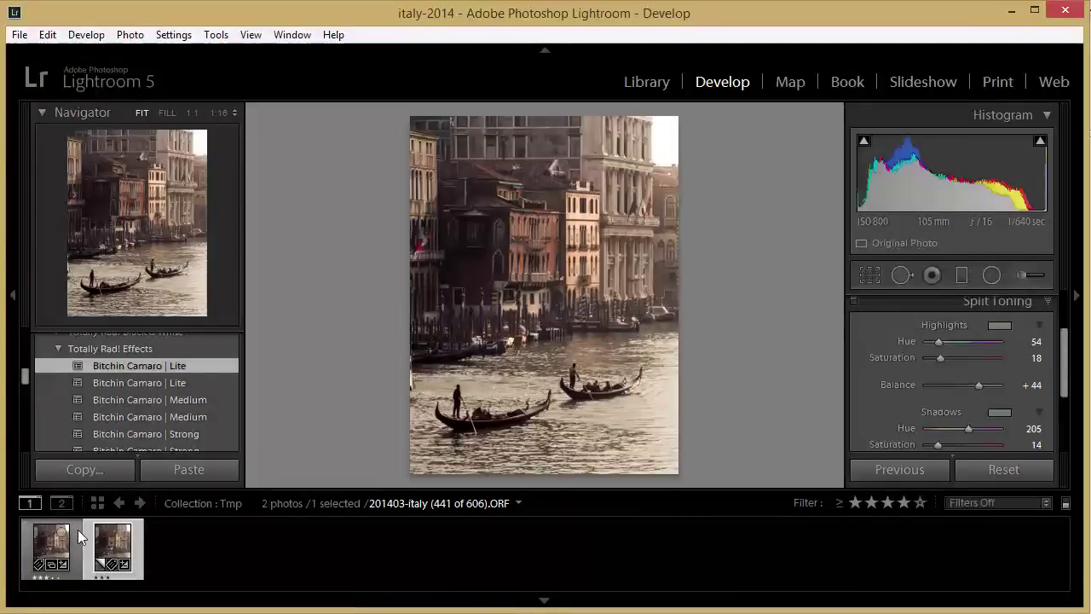
pyautogui.click(135, 502)
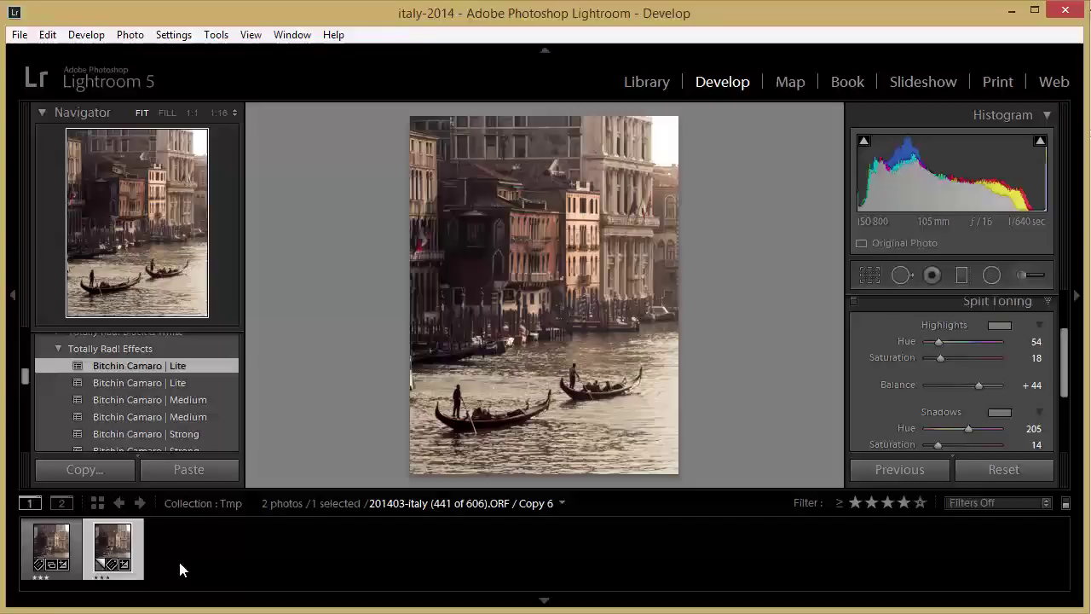
# - Set Split Toning highlight Saturation to 0 and give the copy Black & White treatment
pyautogui.moveTo(937, 359); pyautogui.dragTo(919, 360)
pyautogui.moveTo(1064, 365); pyautogui.dragTo(1063, 294)
pyautogui.click(1043, 303)
pyautogui.click(1028, 324)
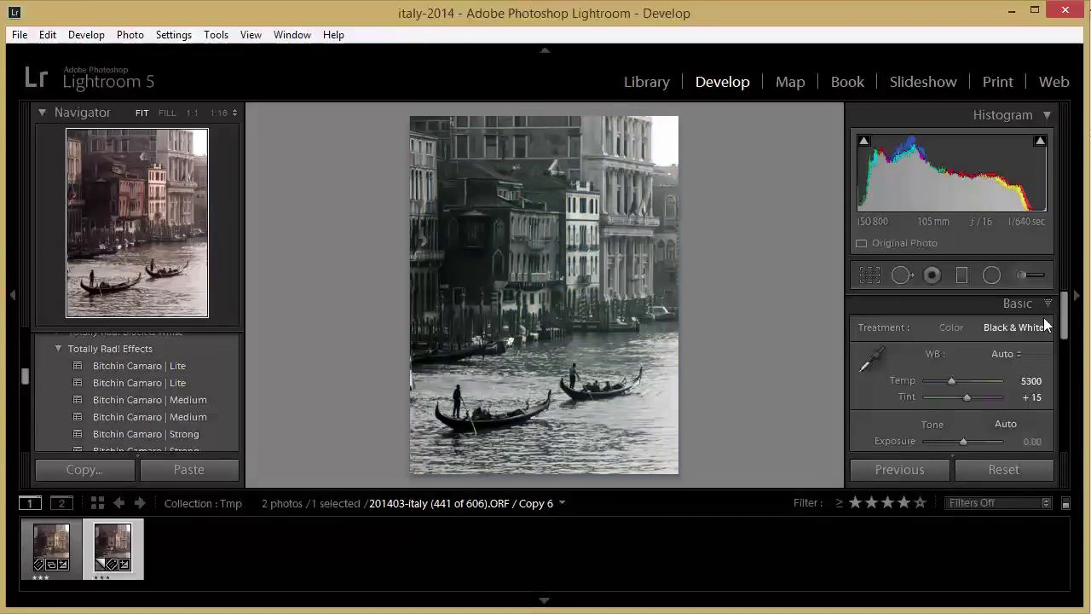
# - Compare the black-and-white copy with the warm original and bring up the original's options
pyautogui.click(46, 539)
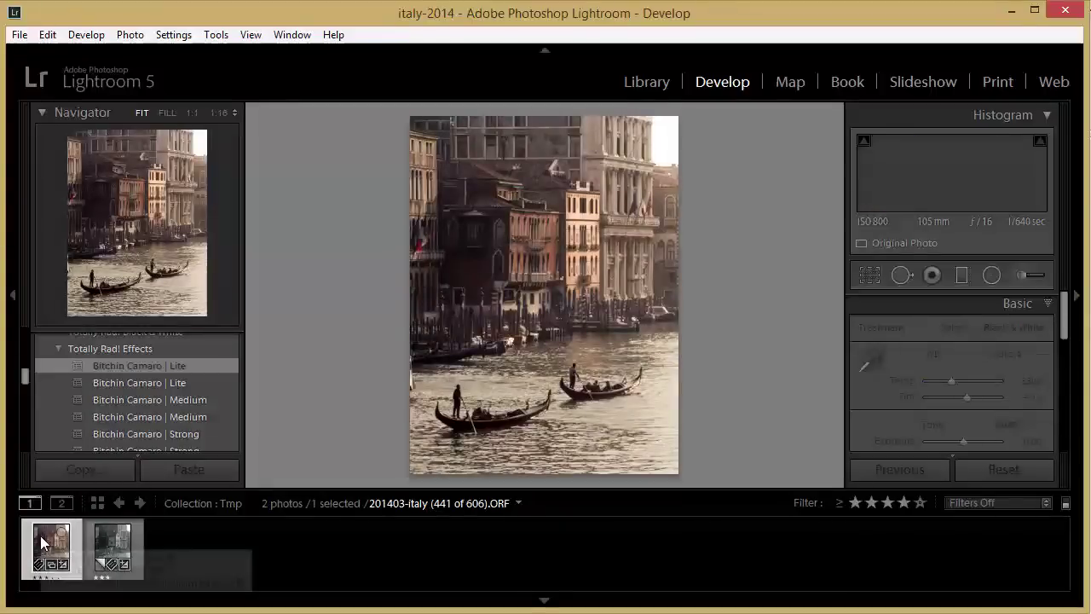
pyautogui.click(106, 541)
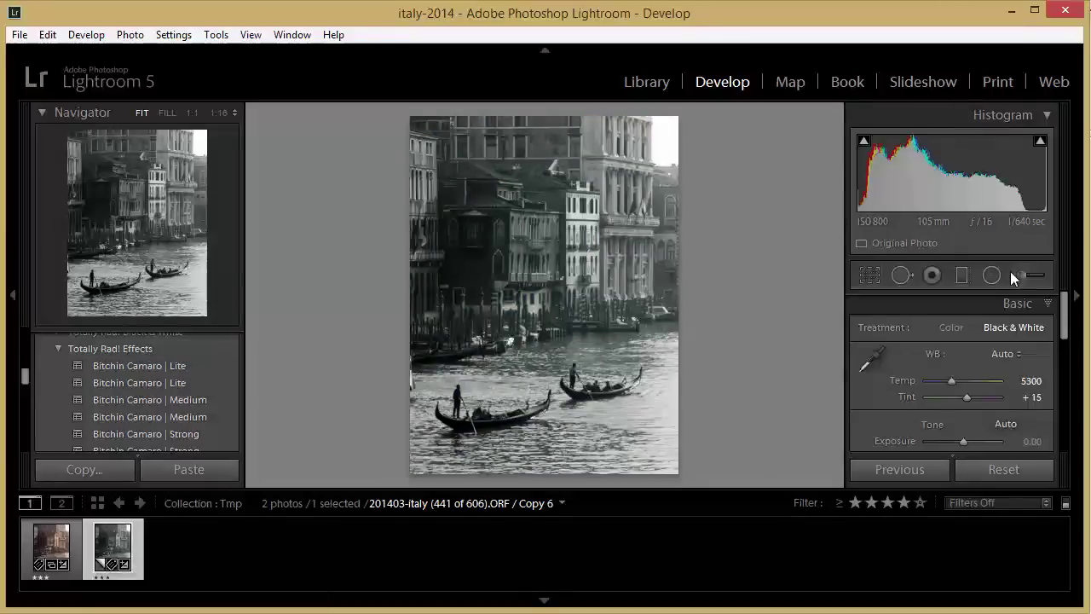
pyautogui.moveTo(1064, 325); pyautogui.dragTo(1064, 383)
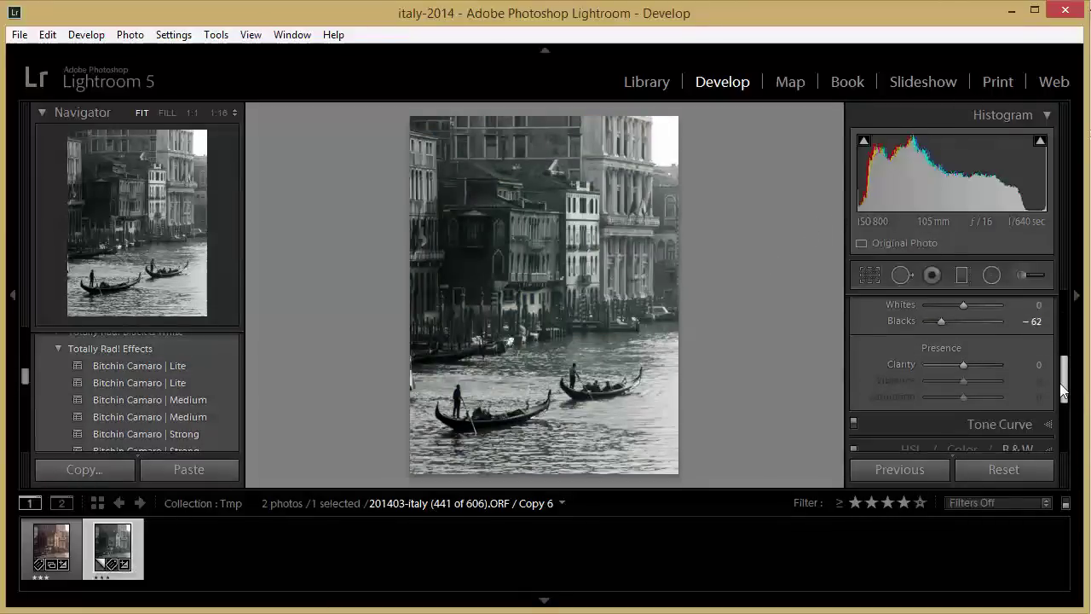
pyautogui.click(41, 534)
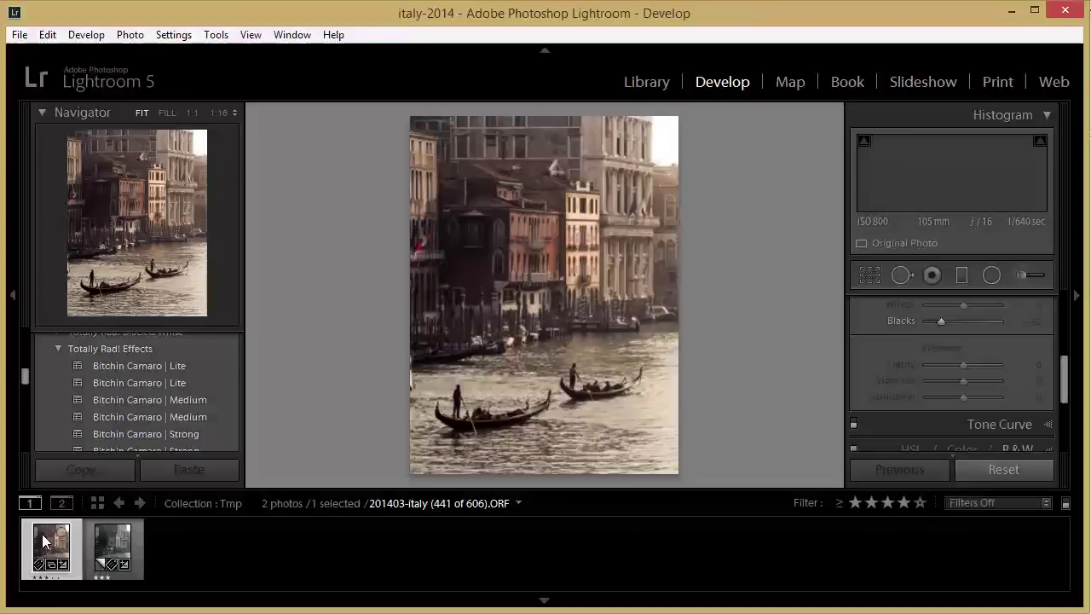
pyautogui.rightClick(43, 534)
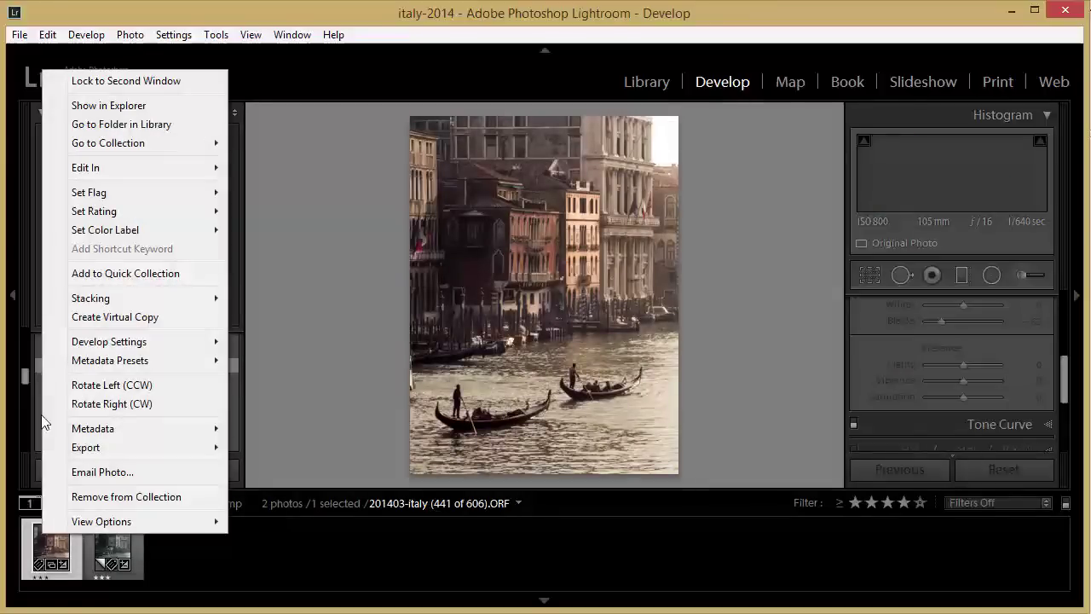
# - Create virtual copy Copy 7 of the original and cool its Temp to 4381
pyautogui.click(83, 324)
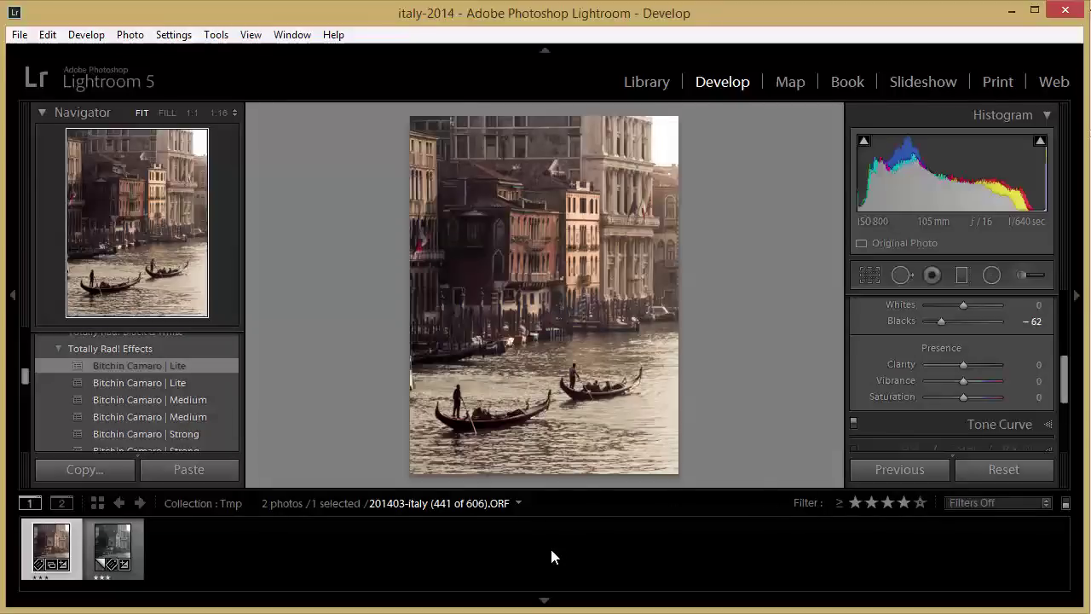
pyautogui.moveTo(174, 549)
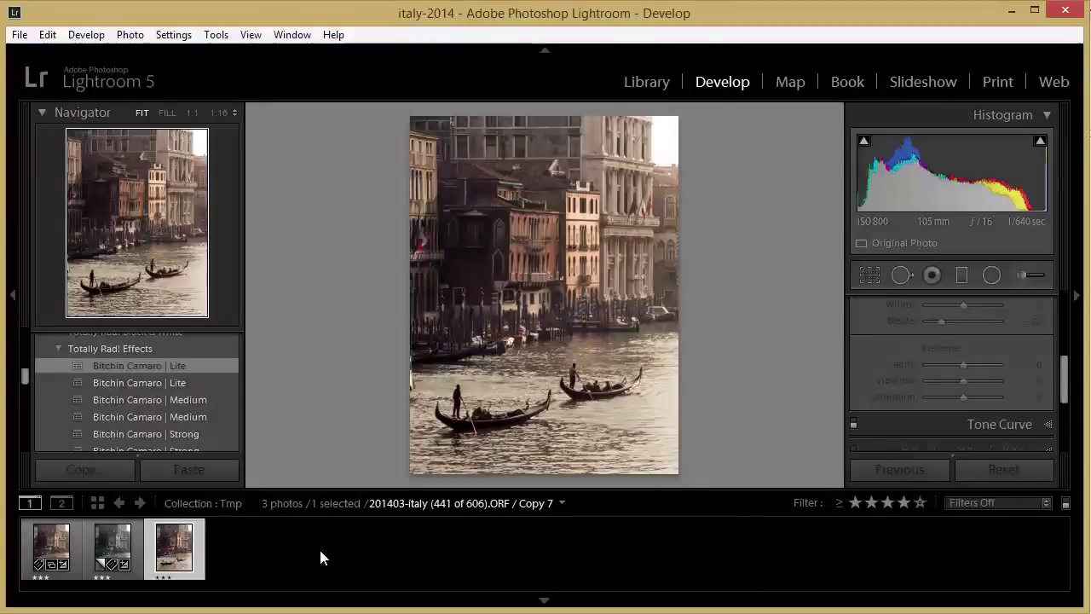
pyautogui.moveTo(1060, 382); pyautogui.dragTo(1062, 305)
pyautogui.moveTo(950, 384); pyautogui.dragTo(944, 386)
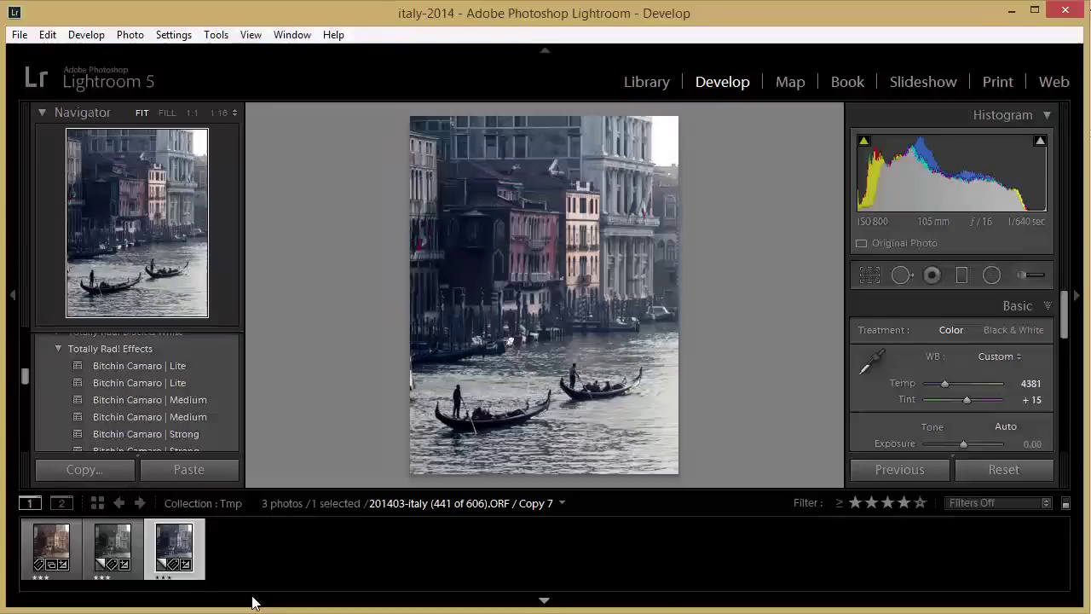
# - View the black-and-white copy, then the cool copy, ending on the warm original
pyautogui.click(125, 546)
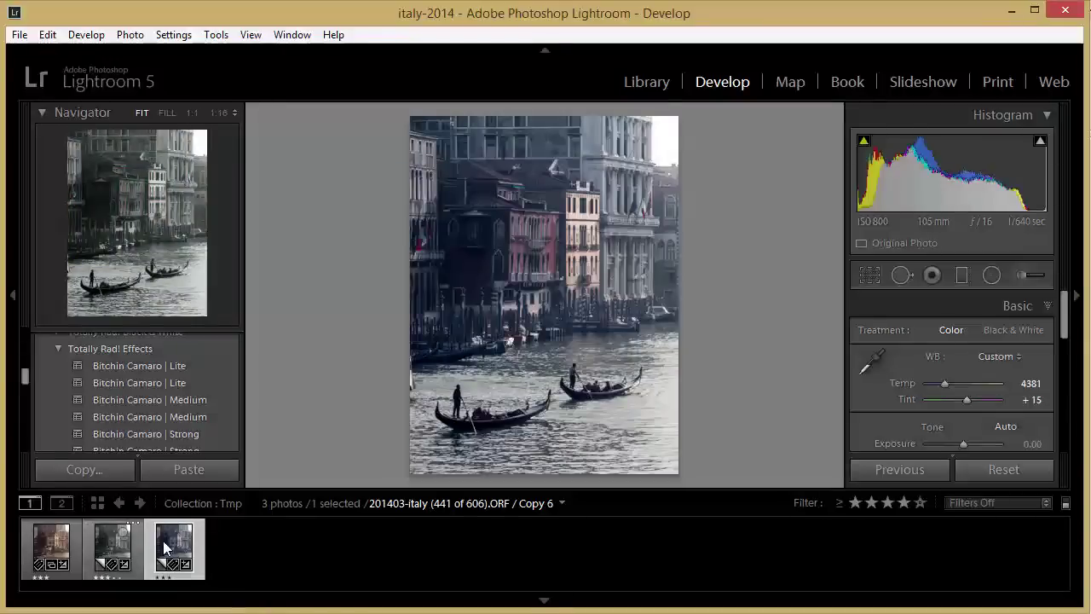
pyautogui.click(163, 540)
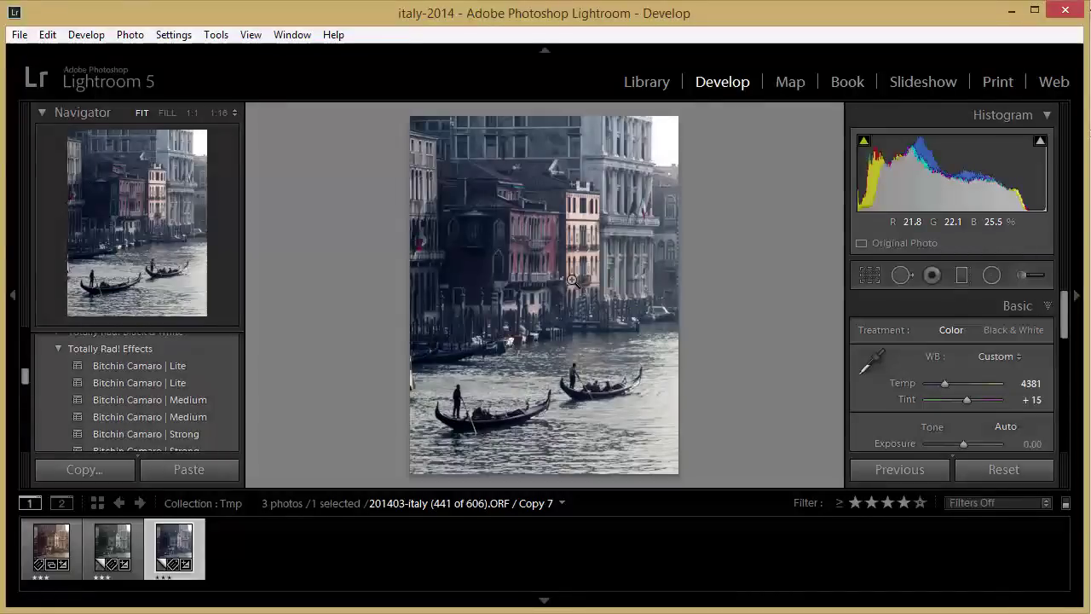
pyautogui.click(47, 537)
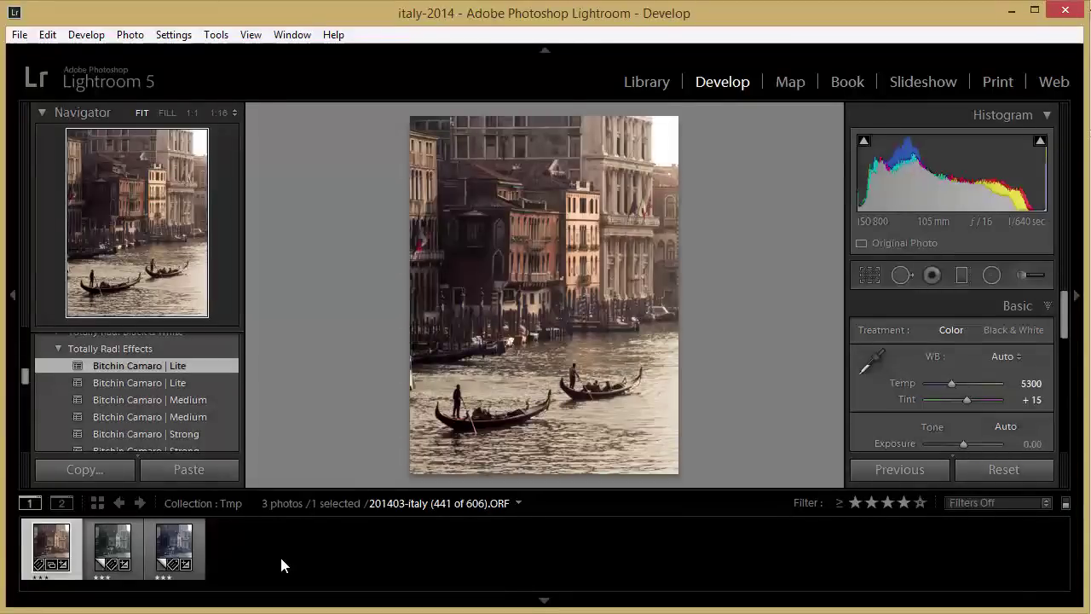
# - Flip between the black-and-white copy and the cool Copy 7 (Temp 4381, Tint +15)
pyautogui.click(132, 553)
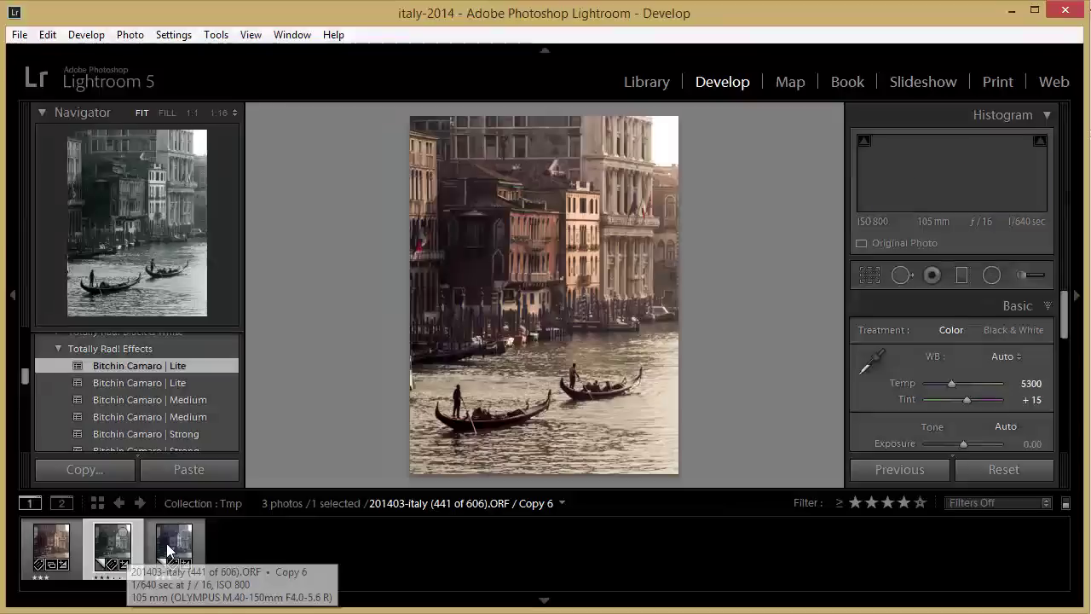
pyautogui.click(168, 550)
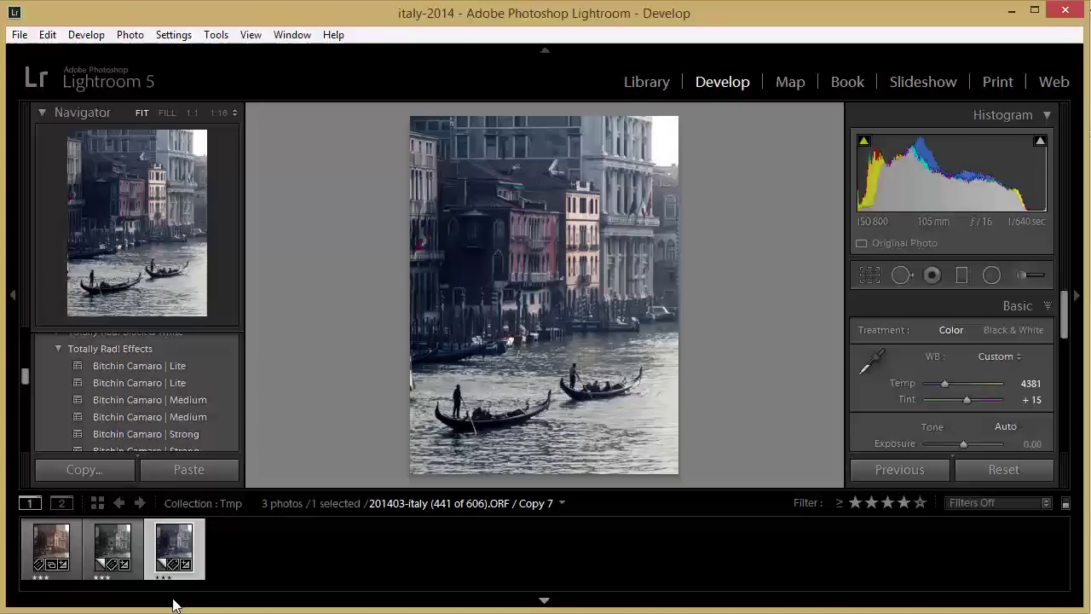
pyautogui.press('Left')
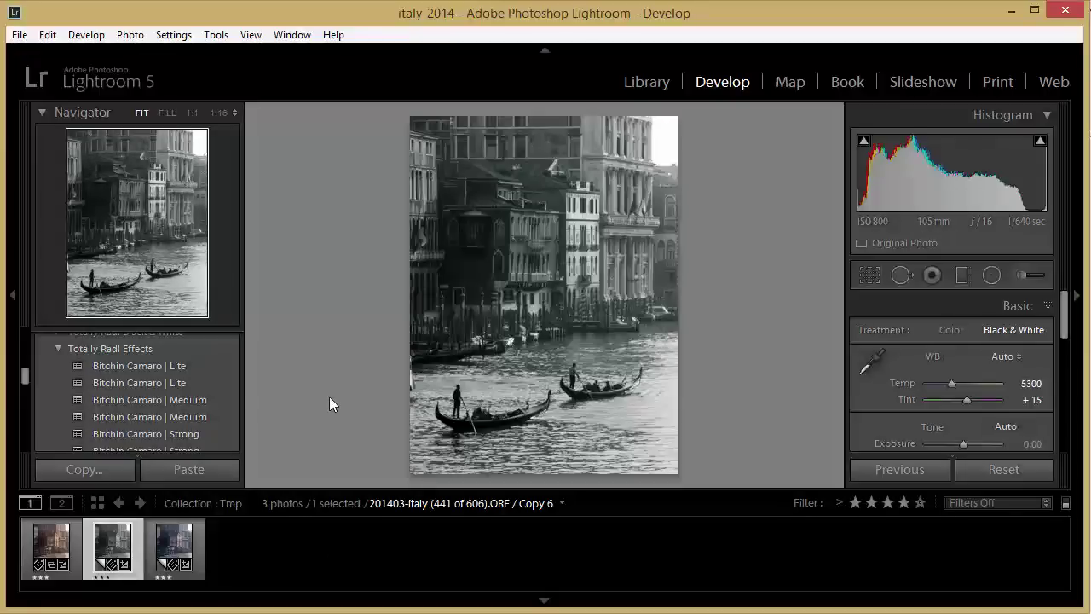
pyautogui.click(167, 535)
# - Export all three versions as JPEGs named 'symmetry' to the desktop at quality 85
pyautogui.keyDown('shift'); pyautogui.click(50, 544); pyautogui.keyUp('shift')
pyautogui.click(19, 34)
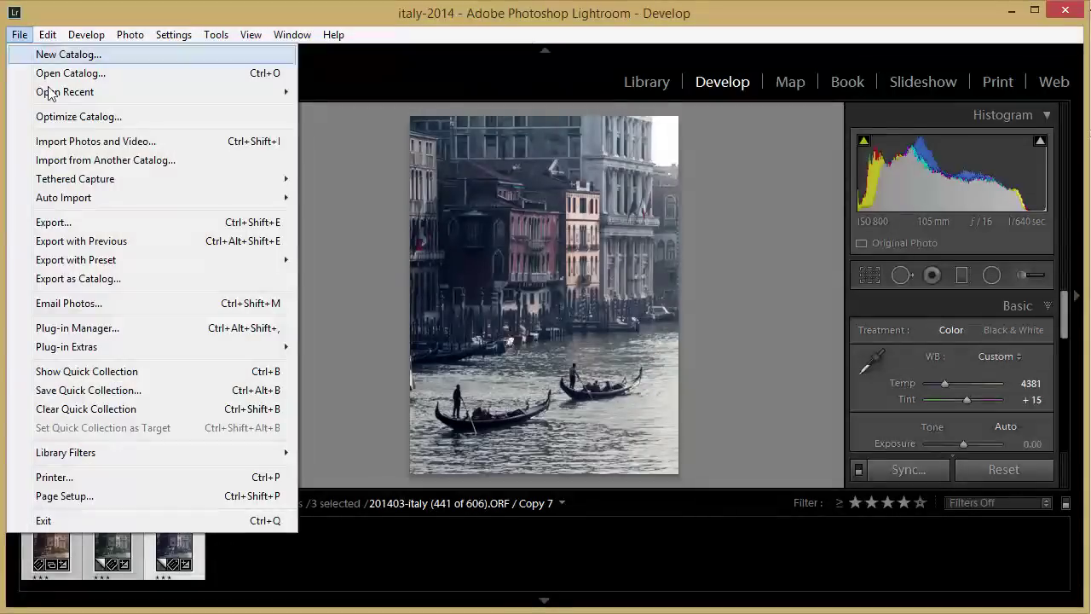
pyautogui.click(85, 222)
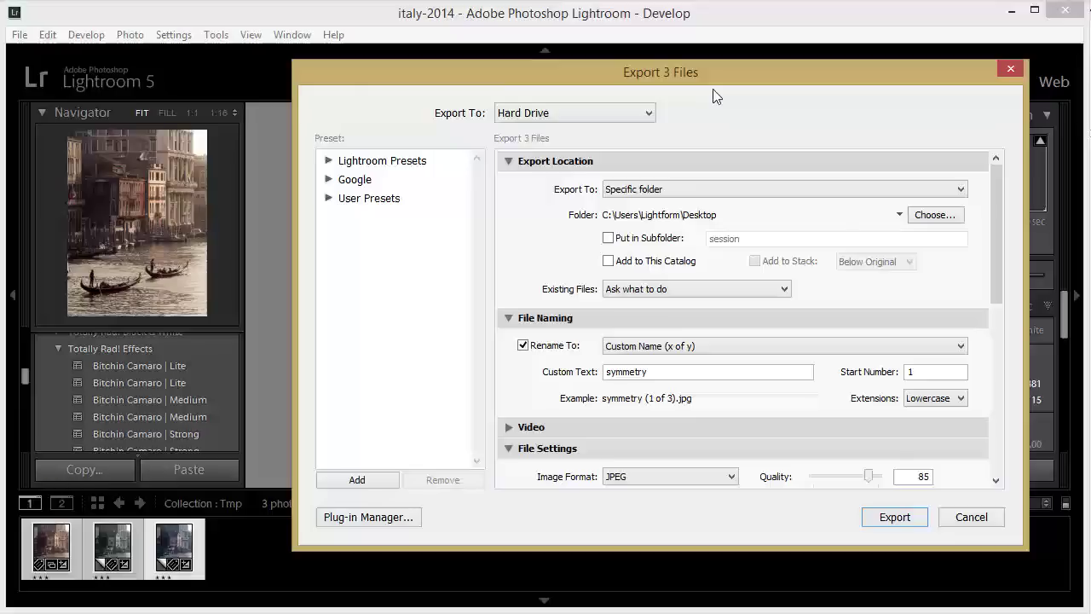
pyautogui.click(1009, 68)
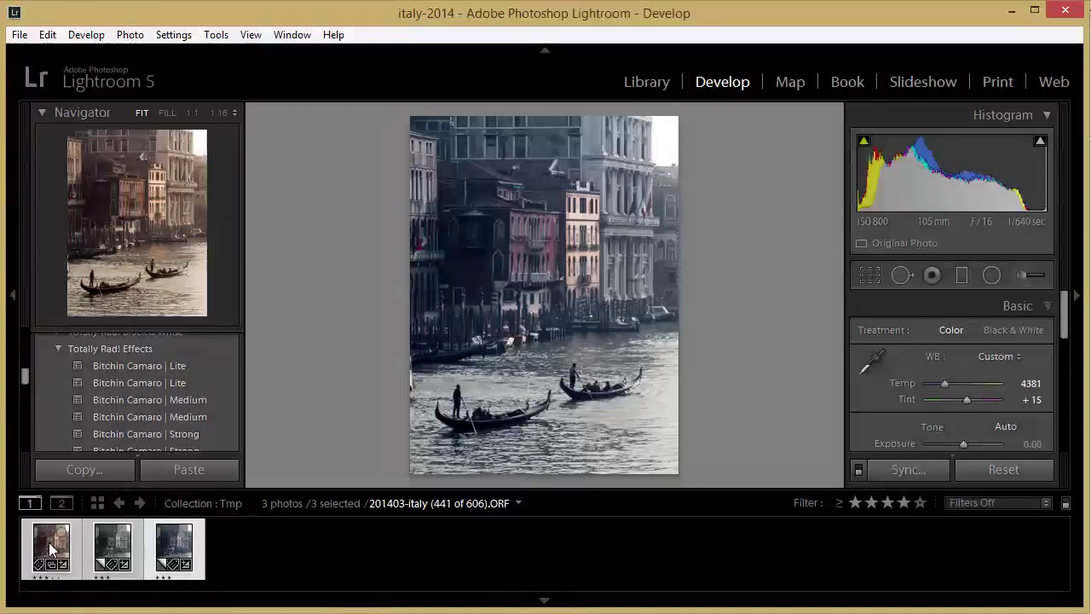
# - Review both copies, then bring up the Create Virtual Copies menu for all three versions
pyautogui.click(103, 547)
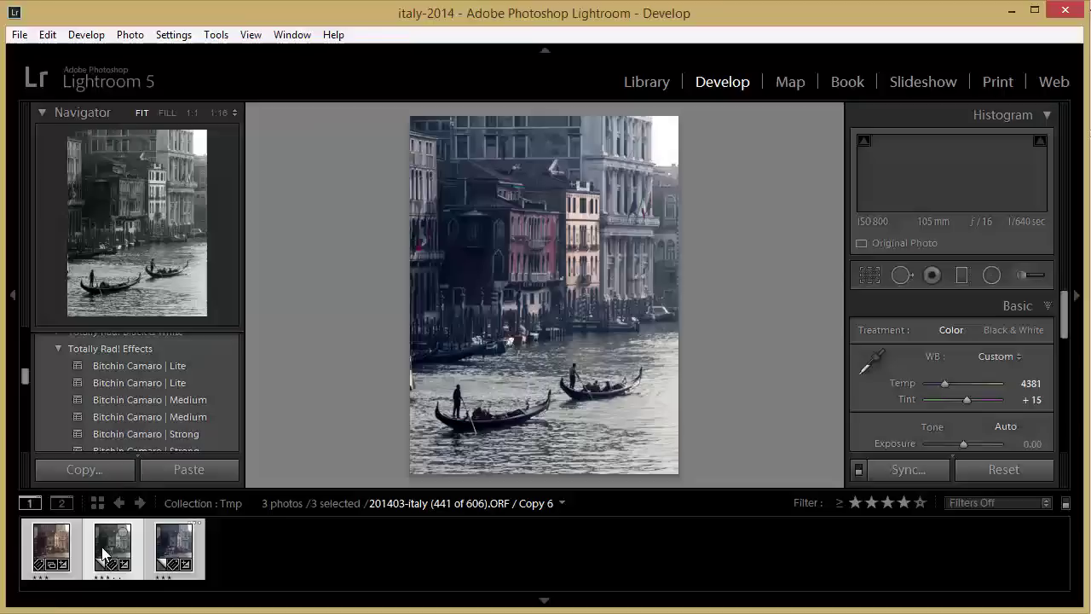
pyautogui.click(172, 550)
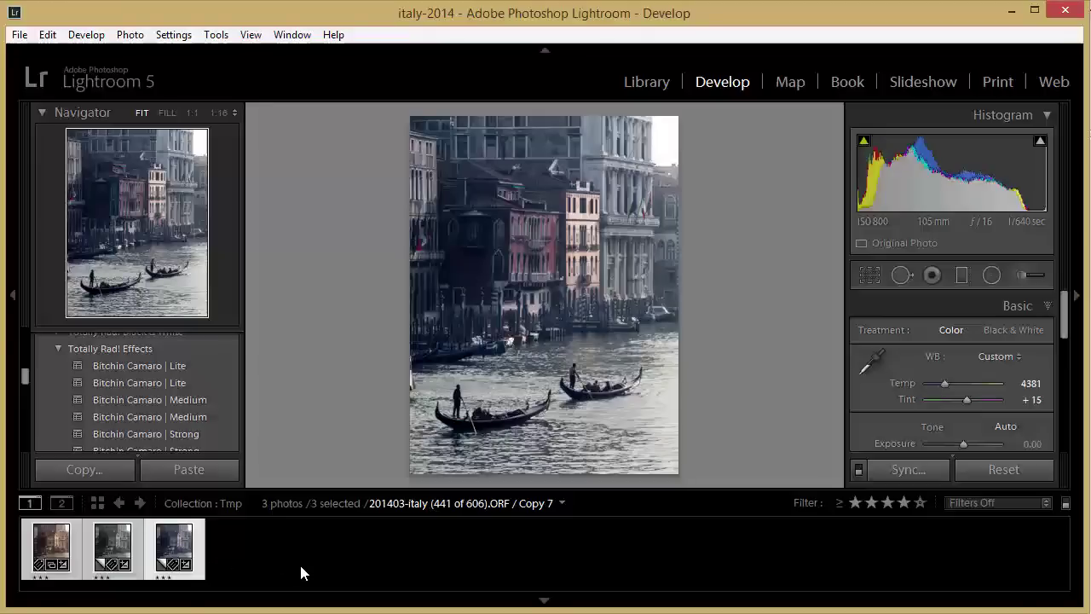
pyautogui.rightClick(47, 546)
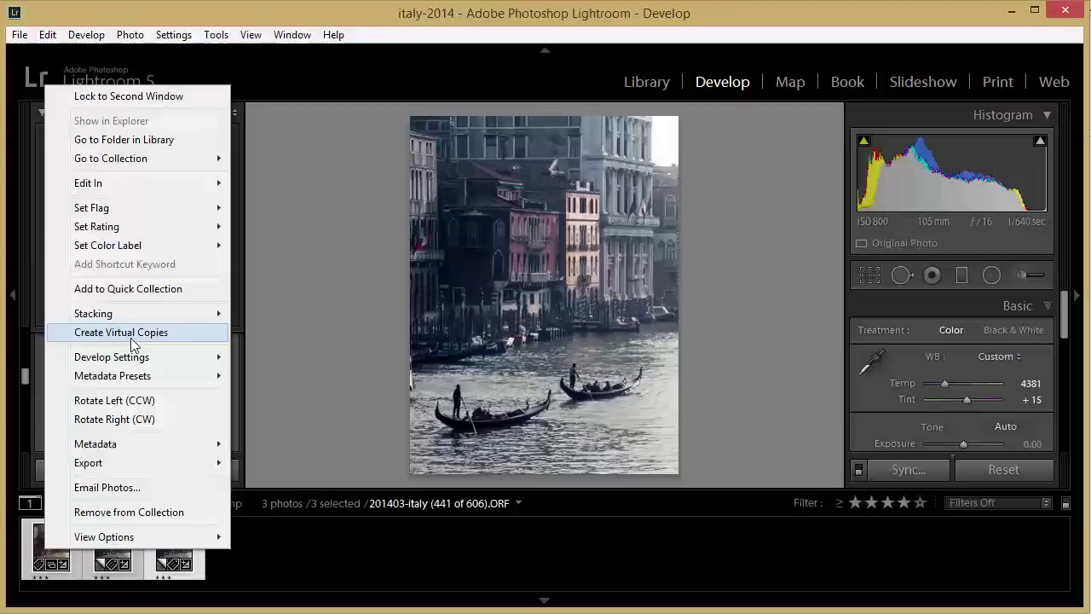
# - Close the context menu without creating any further virtual copies
pyautogui.click(578, 10)
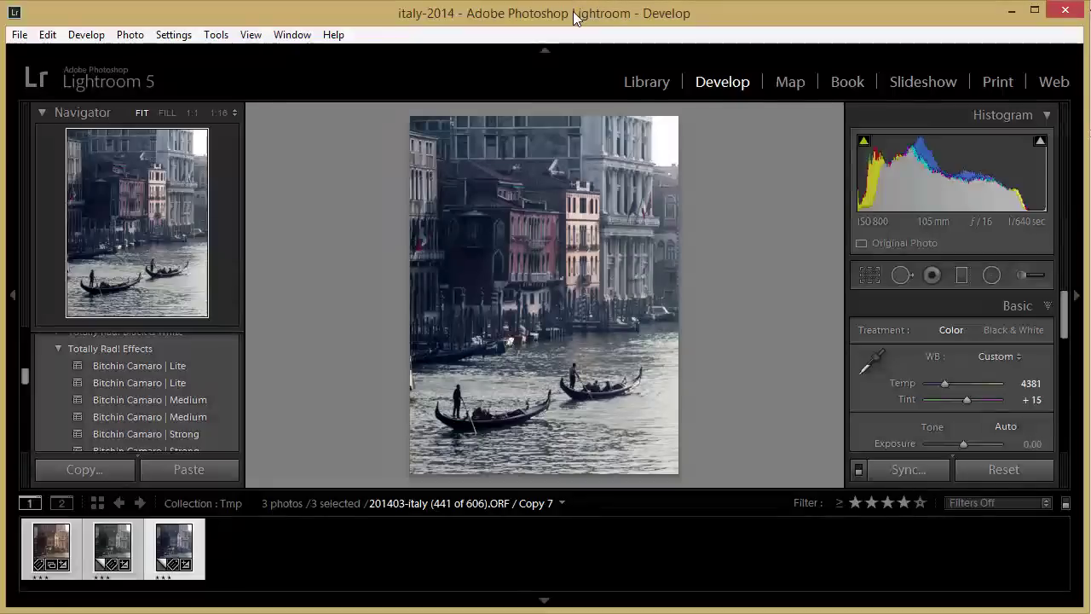